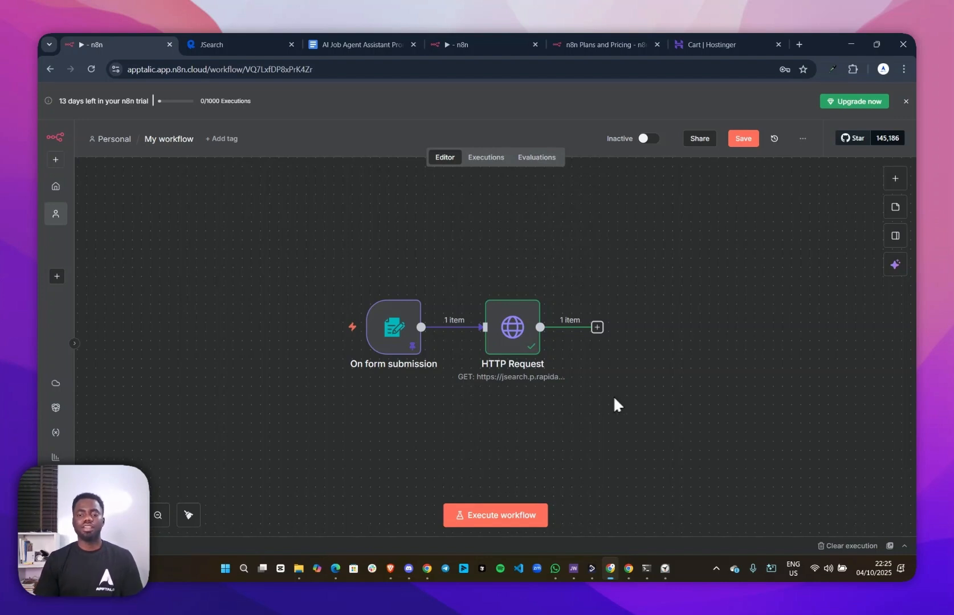
Add an AI Agent node after the HTTP Request node.
left_click(597, 329)
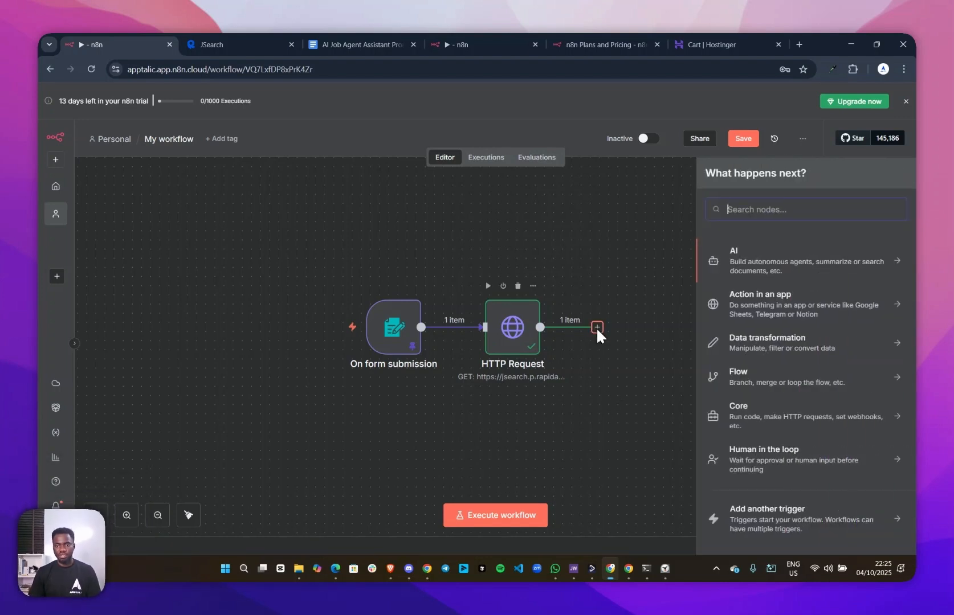
left_click(763, 267)
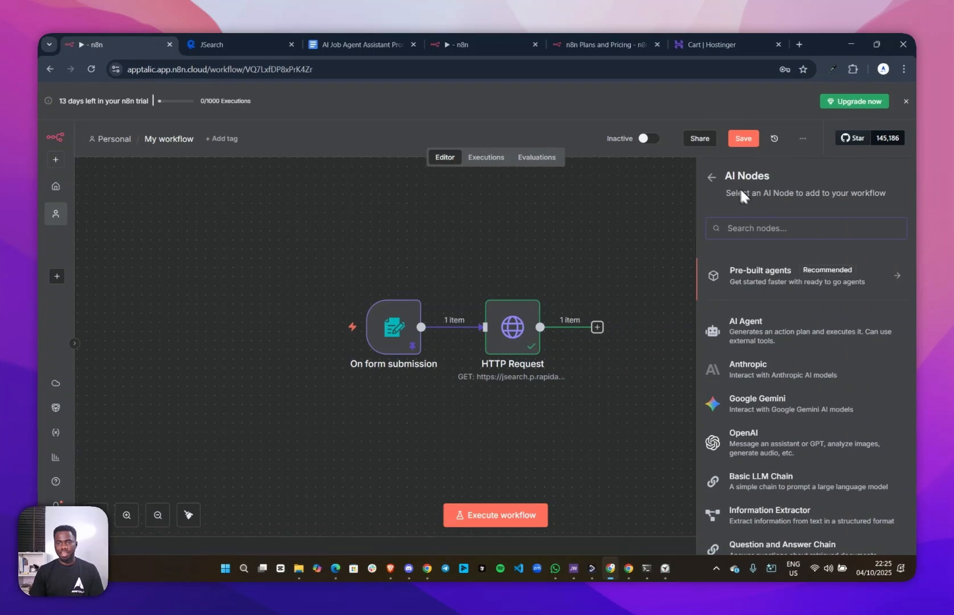
scroll(772, 353, "down", 4)
scroll(773, 348, "down", 2)
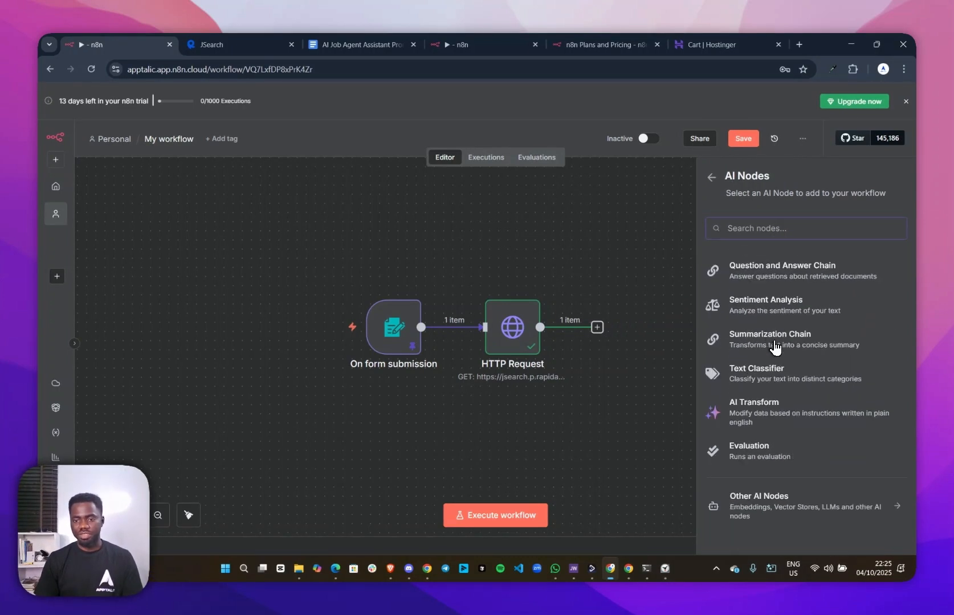
scroll(770, 347, "up", 6)
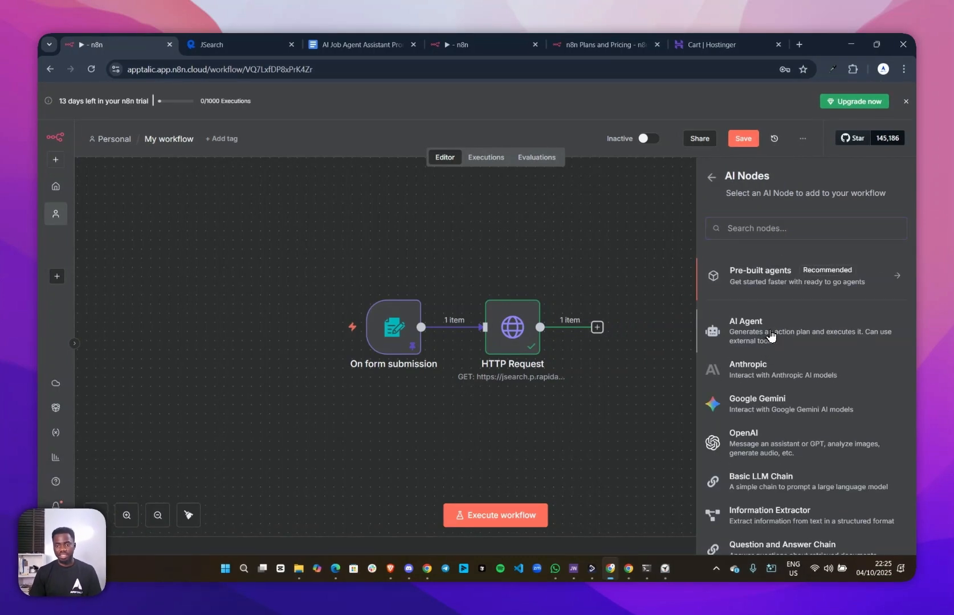
left_click(769, 342)
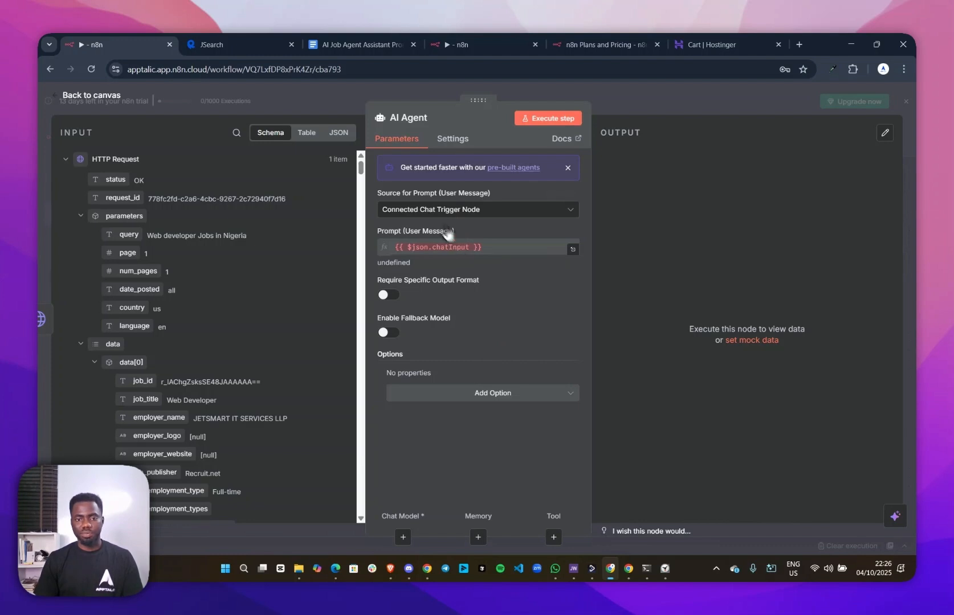
Set the AI Agent's source for the user message prompt to Define below and return to the canvas.
left_click(434, 210)
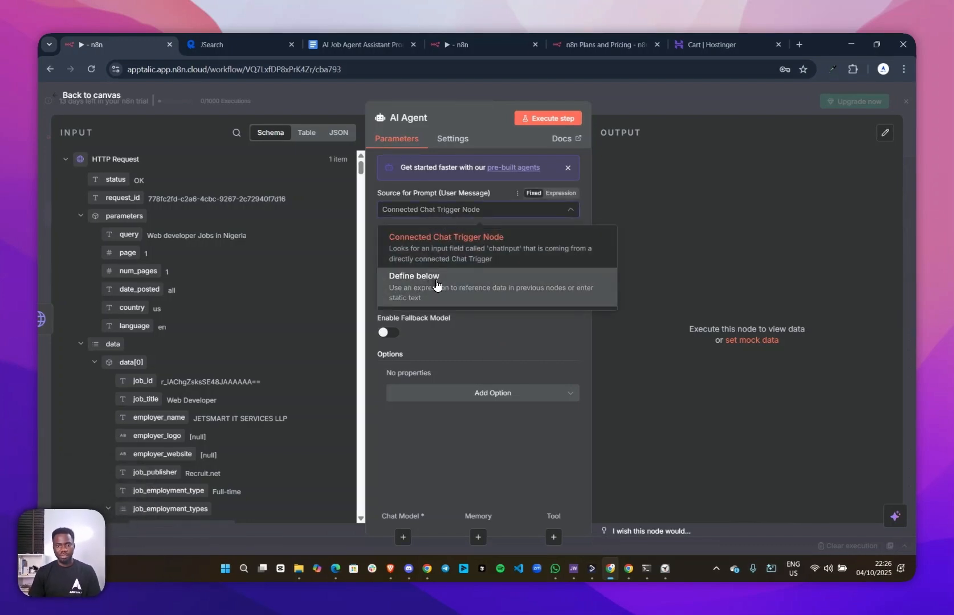
left_click(436, 284)
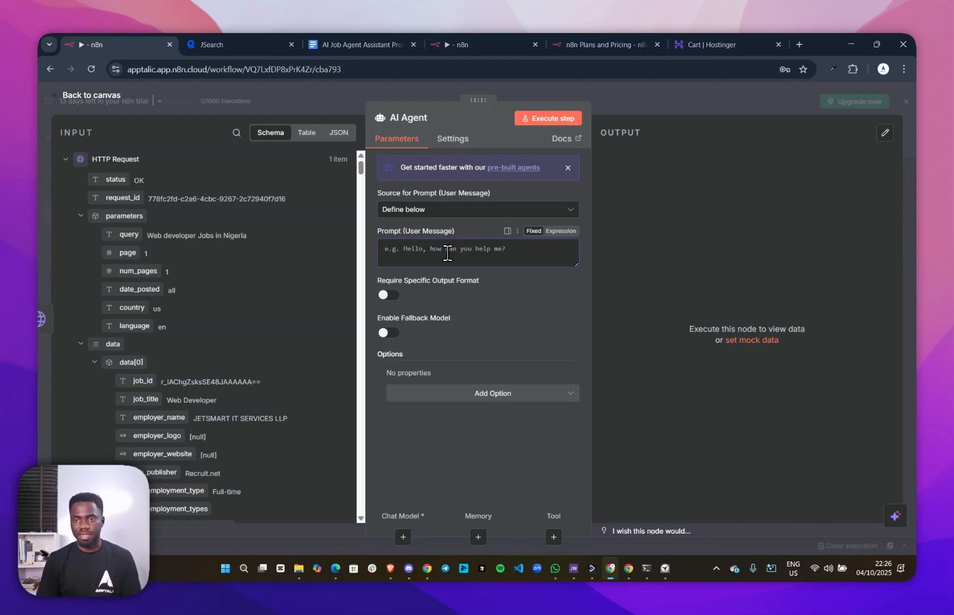
key("Escape")
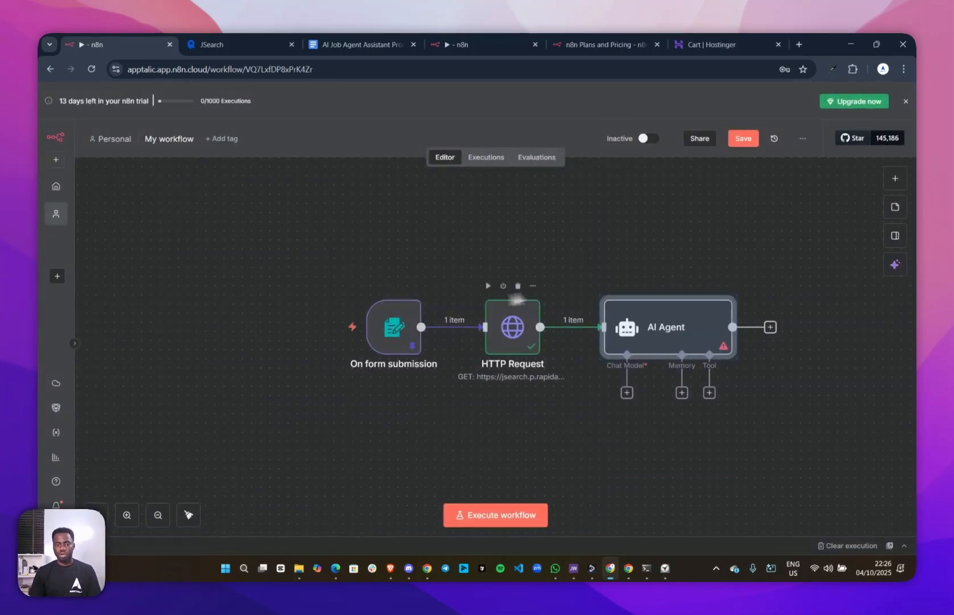
Select all three workflow nodes and shift them together up and to the left on the canvas.
left_click_drag(357, 256, 754, 440)
mouse_move(653, 333)
left_mouse_down()
mouse_move(543, 330)
mouse_move(537, 314)
left_mouse_up()
left_click(589, 402)
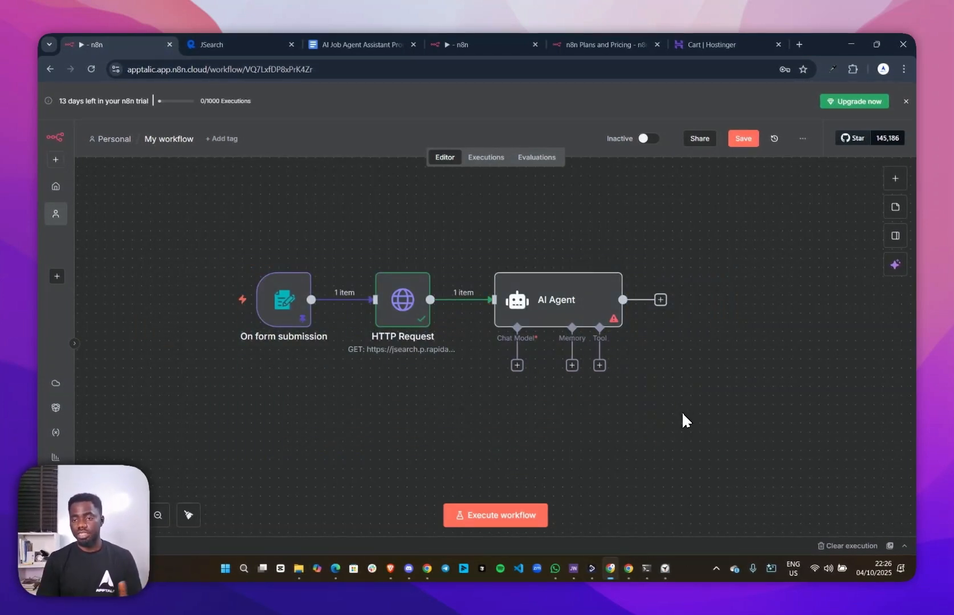
Attach an OpenAI Chat Model to the AI Agent as its chat model.
left_click(517, 365)
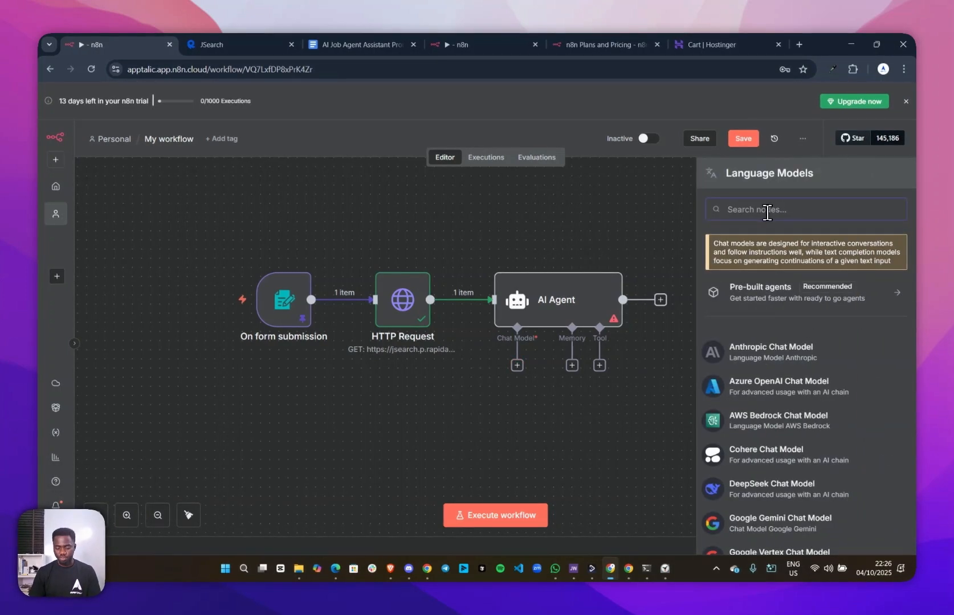
type("open")
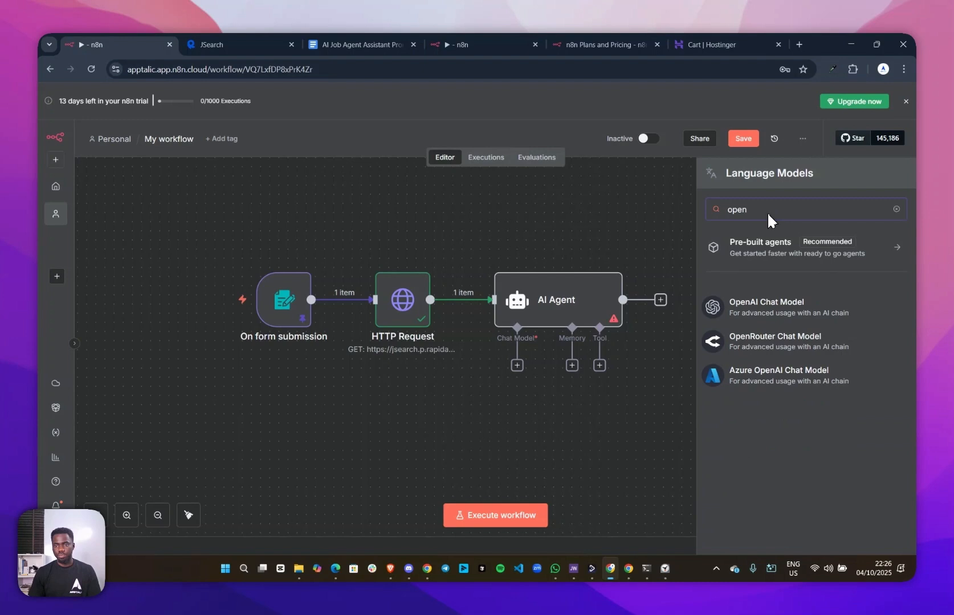
left_click(769, 310)
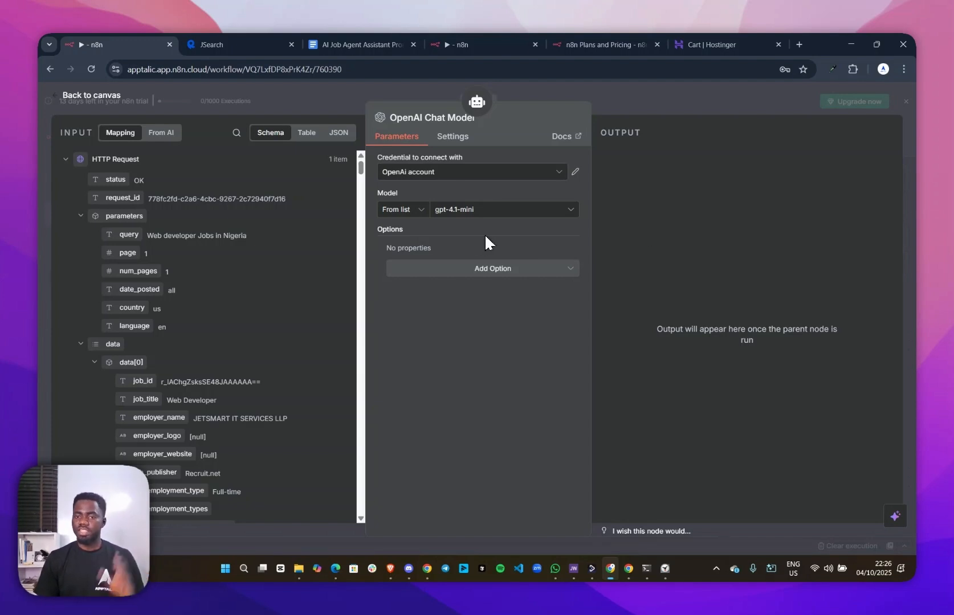
Review the OpenAI account credential's connection settings and look through the models available for the chat model.
left_click(574, 172)
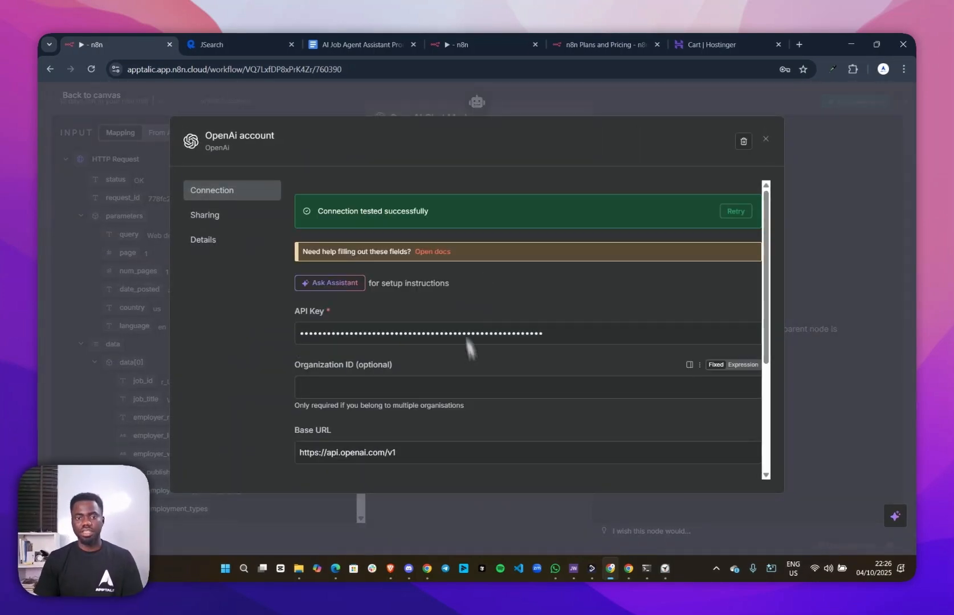
scroll(571, 245, "down", 3)
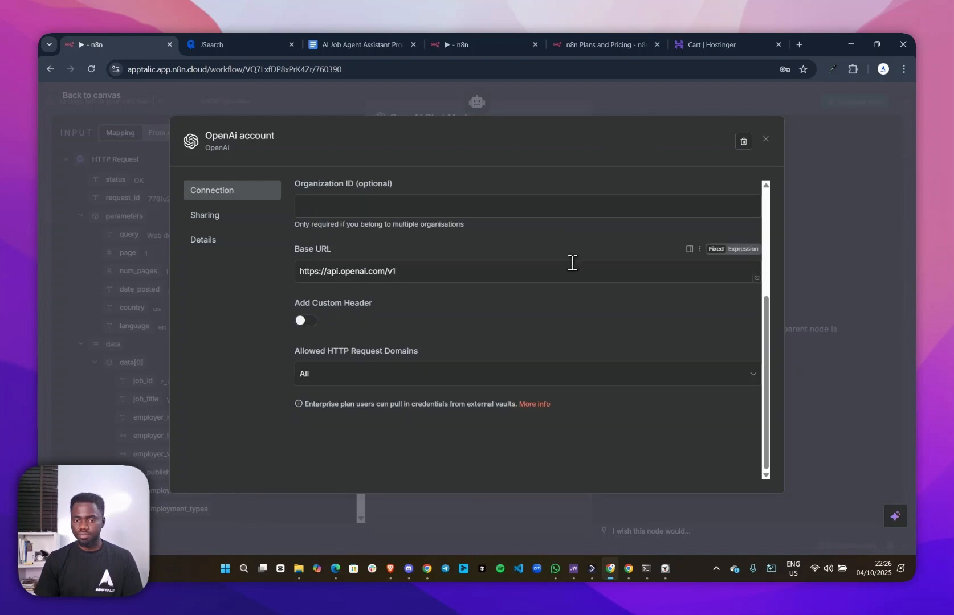
scroll(571, 264, "up", 2)
scroll(570, 264, "up", 3)
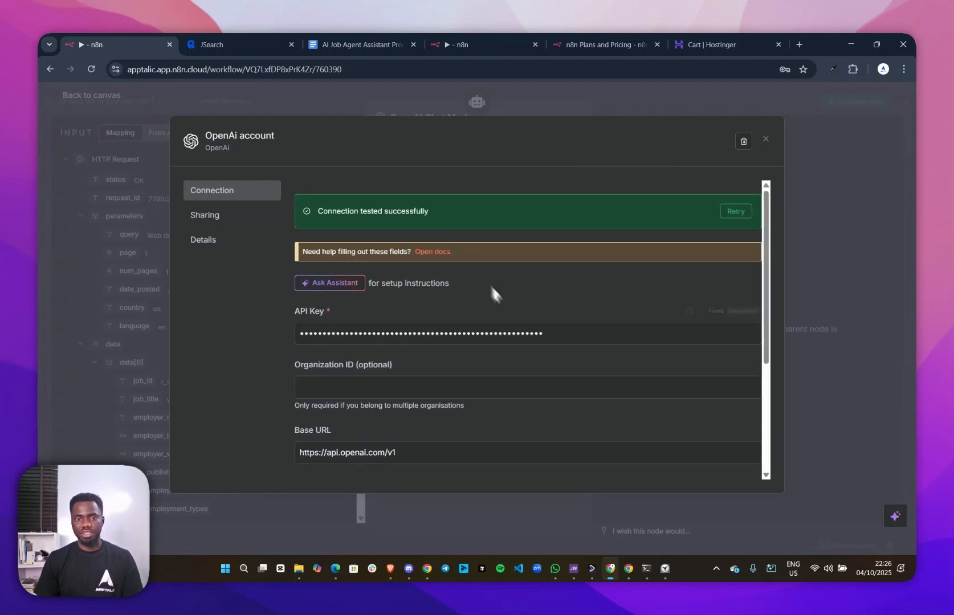
left_click(764, 141)
left_click(453, 210)
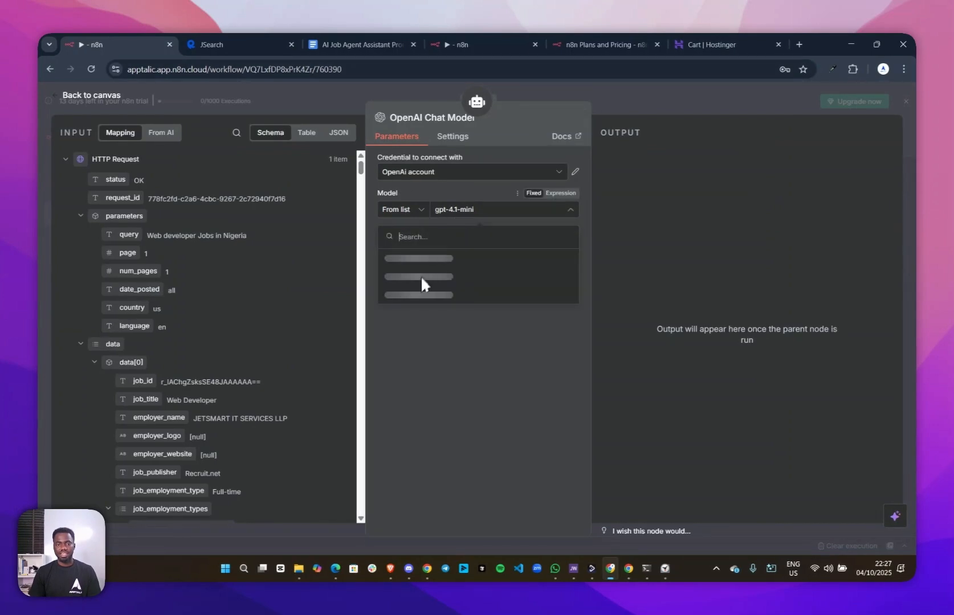
scroll(430, 285, "down", 3)
scroll(431, 285, "up", 3)
scroll(433, 274, "down", 2)
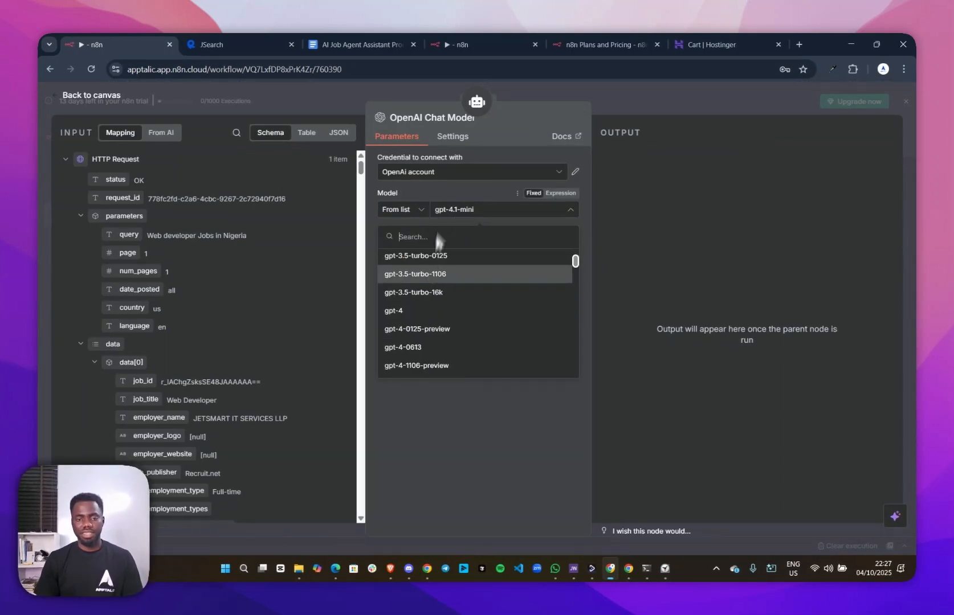
left_click(457, 196)
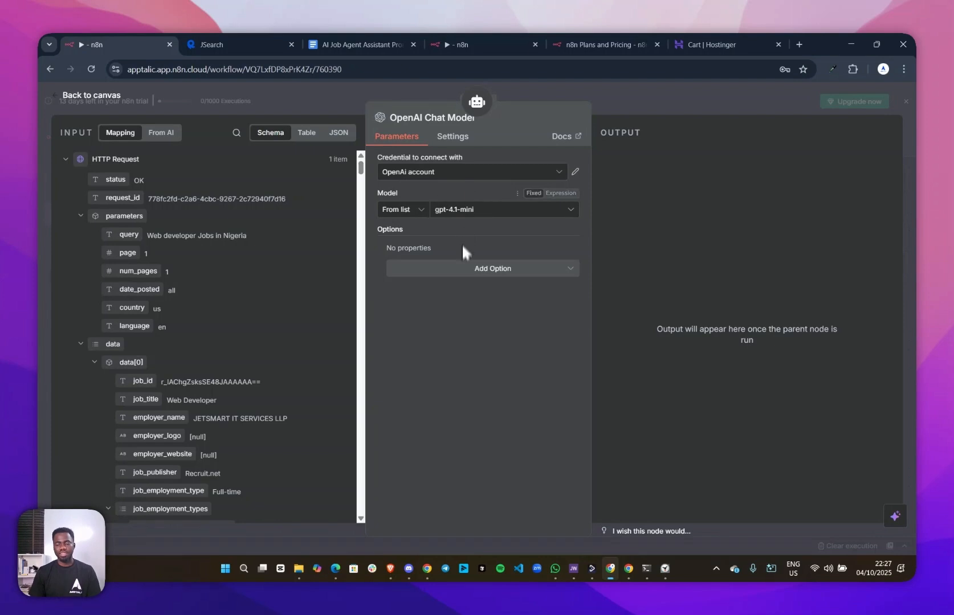
Return to the canvas and place the OpenAI Chat Model node below the AI Agent node.
left_click(635, 99)
left_click_drag(559, 416, 551, 416)
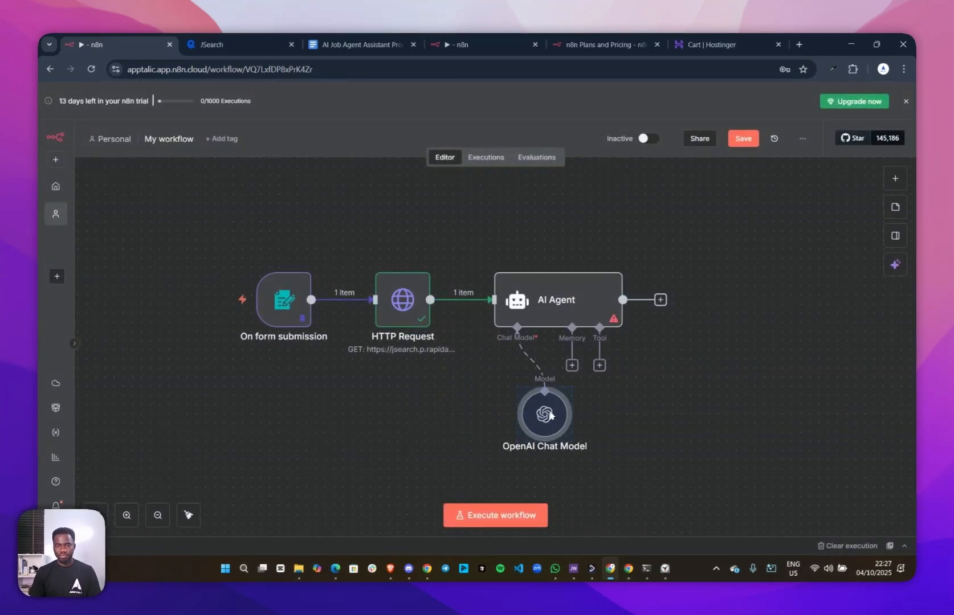
left_click(546, 224)
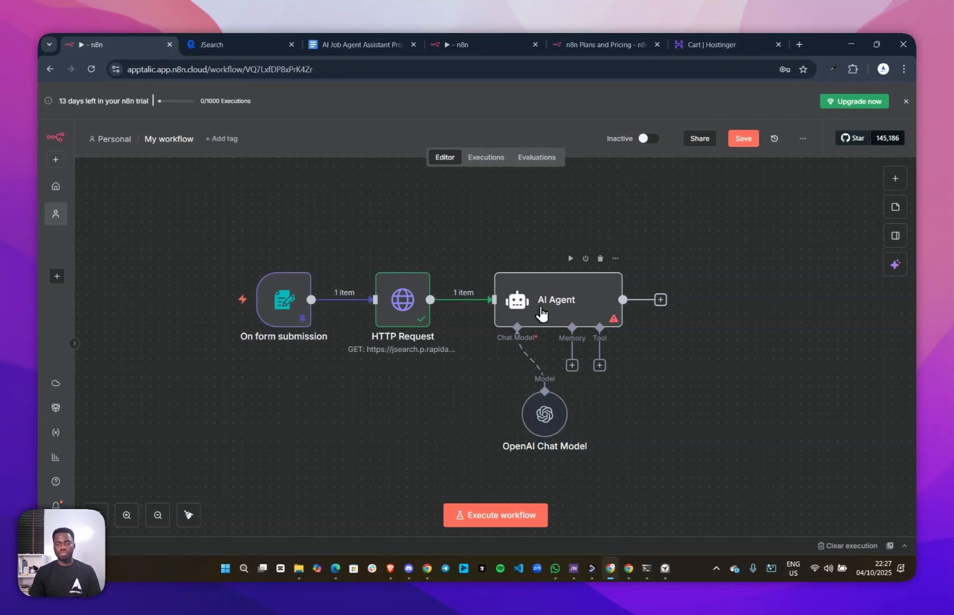
Examine the JSON job data in the HTTP Request node's output.
double_click(408, 297)
scroll(684, 291, "down", 10)
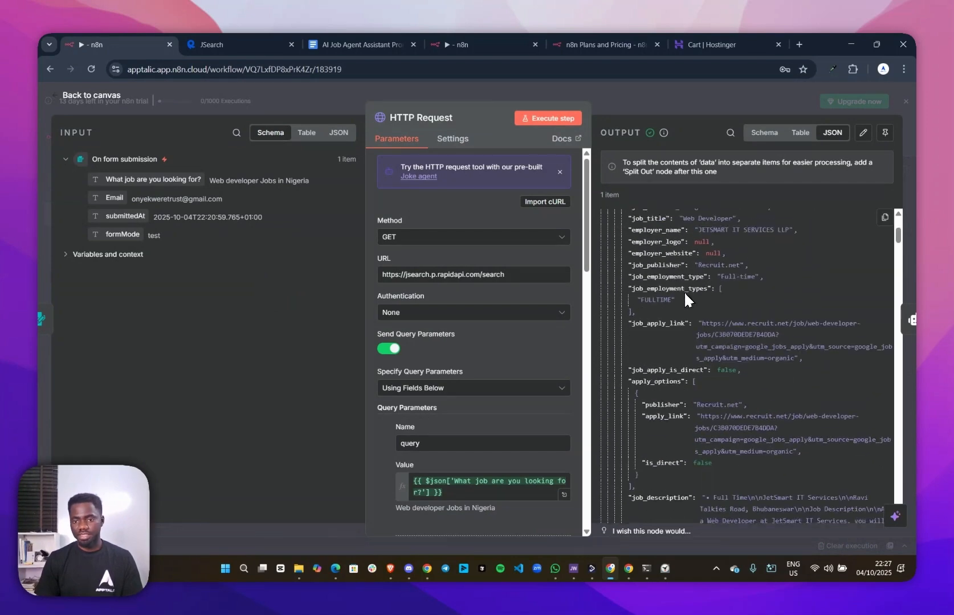
scroll(685, 291, "down", 10)
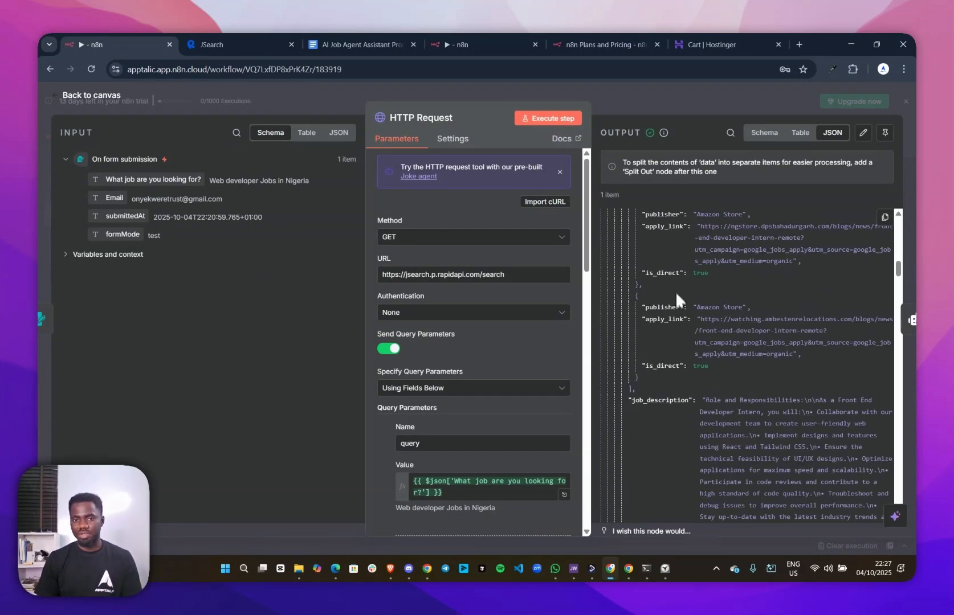
left_click(700, 111)
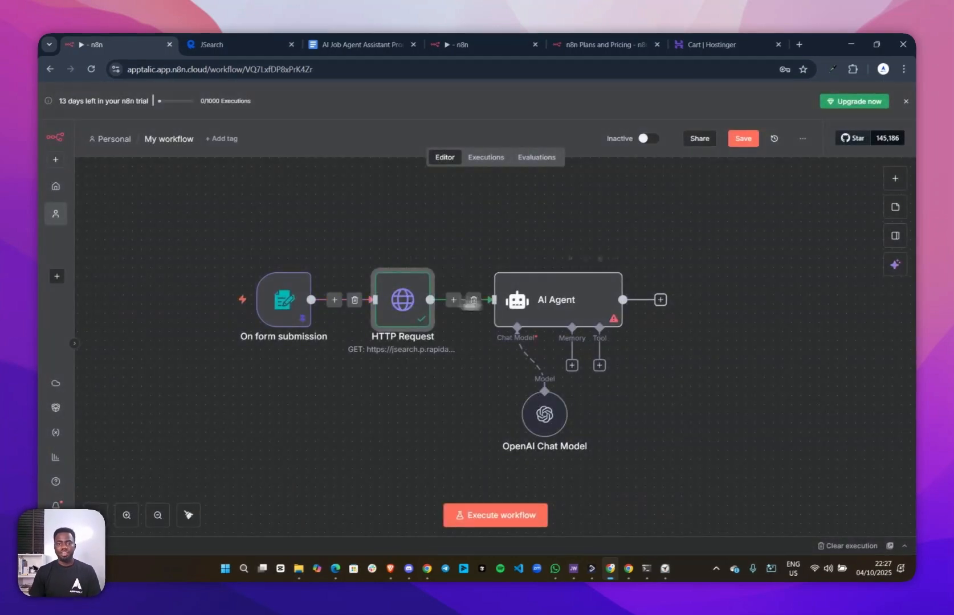
Copy the full text of the AI Job Agent Assistant Prompt document into the AI Agent's user message prompt.
double_click(555, 297)
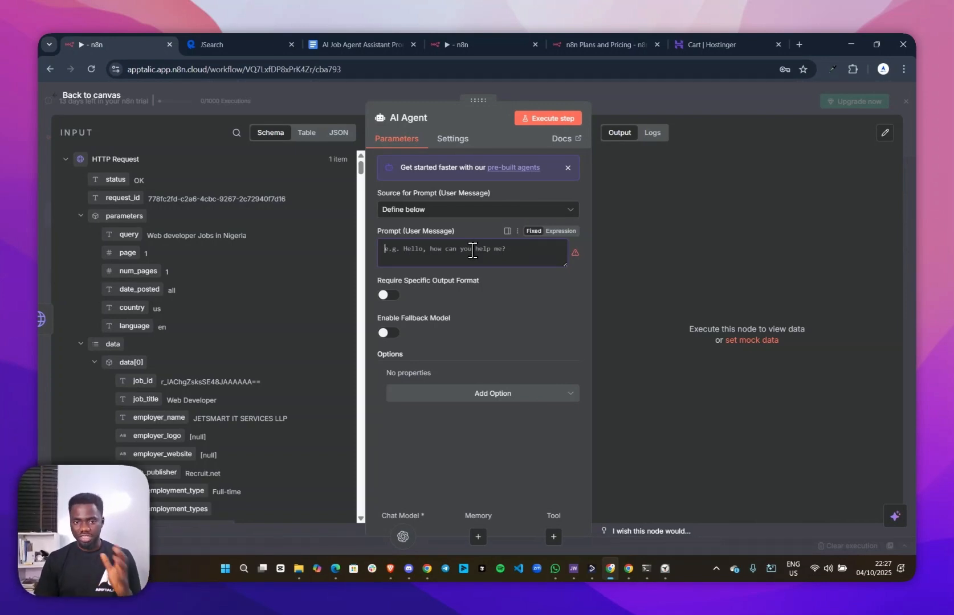
left_click(356, 44)
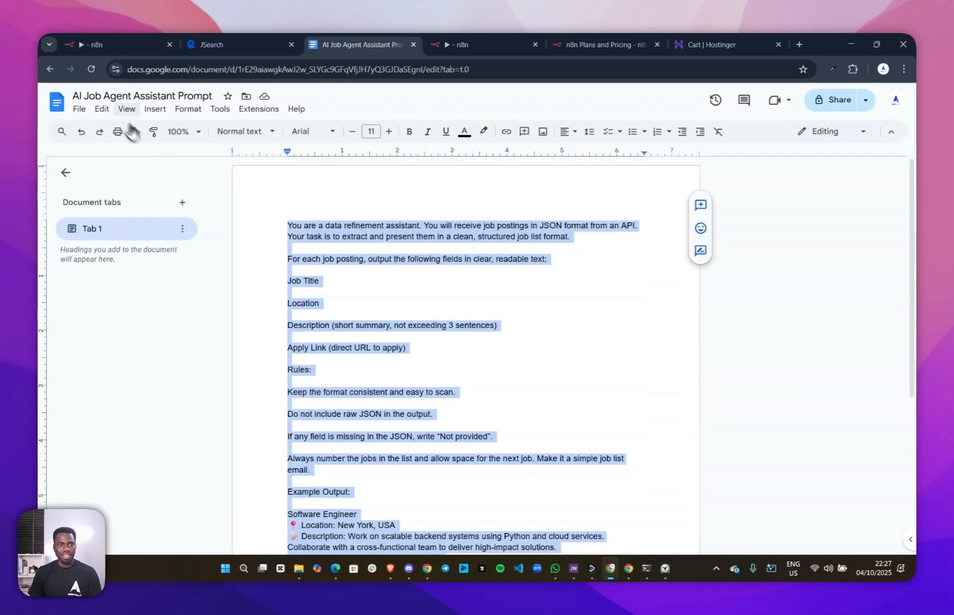
left_click(362, 246)
scroll(363, 284, "down", 3)
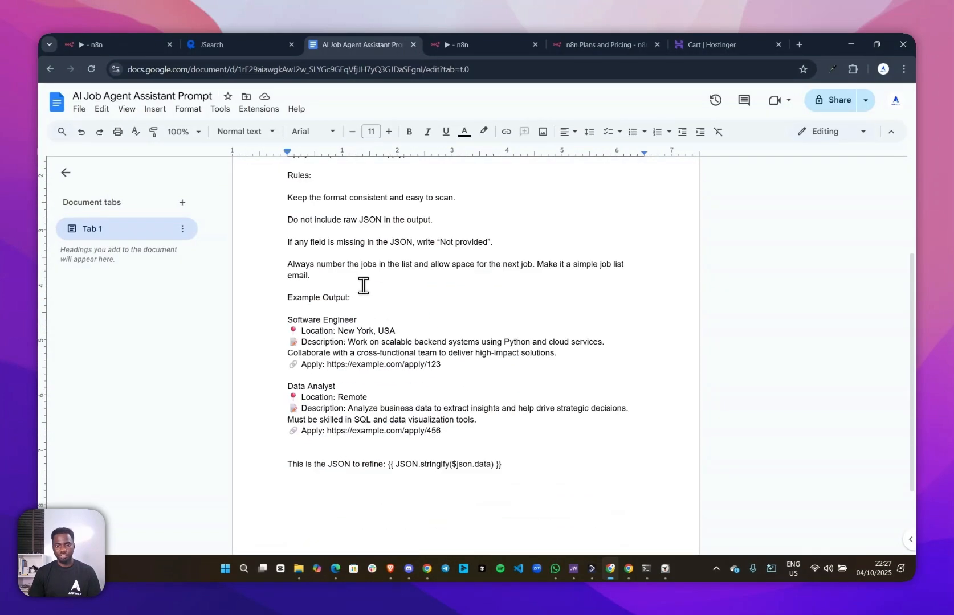
scroll(363, 284, "down", 1)
scroll(385, 300, "up", 4)
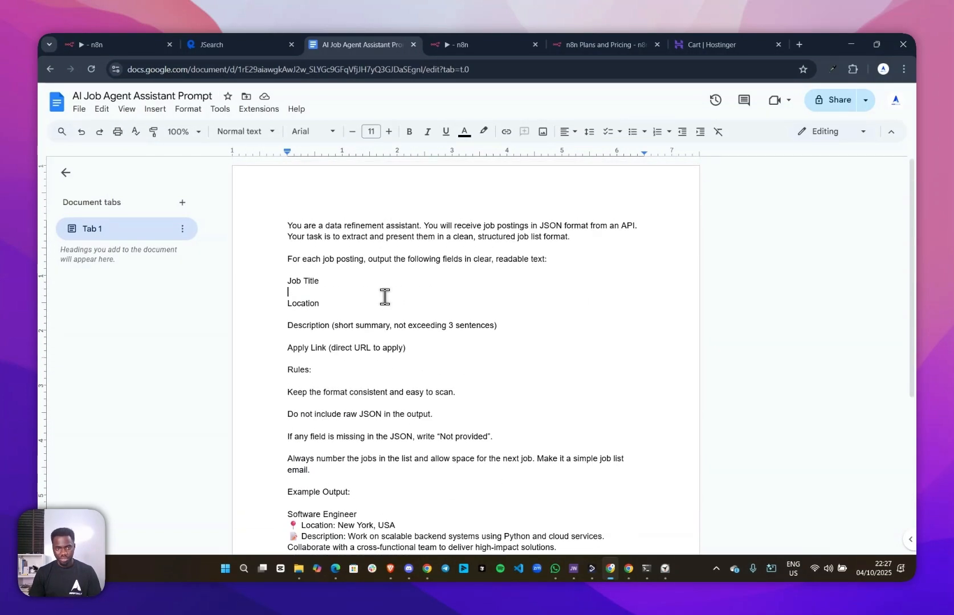
key("ctrl+a")
left_click(122, 35)
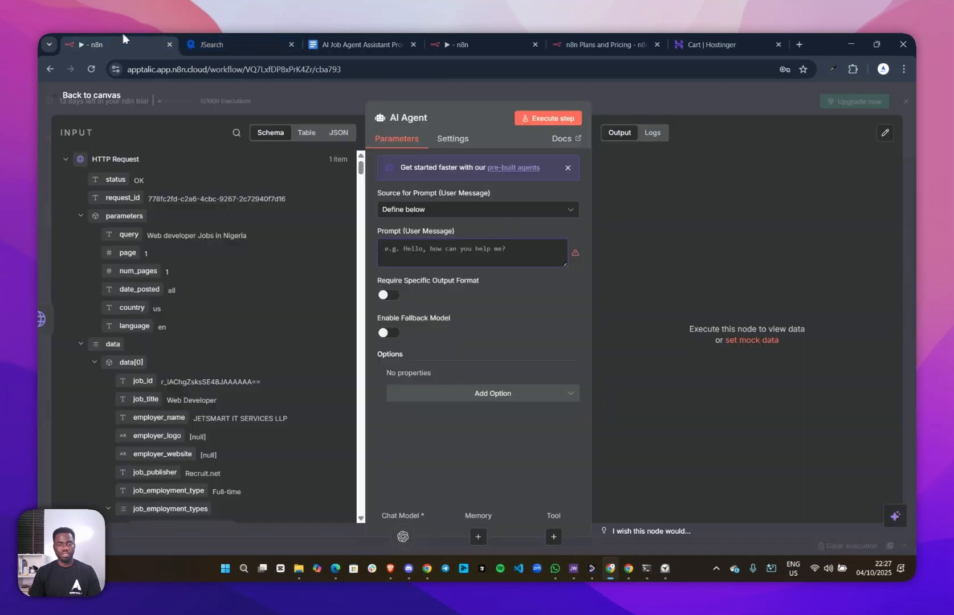
left_click(407, 249)
key("ctrl+v")
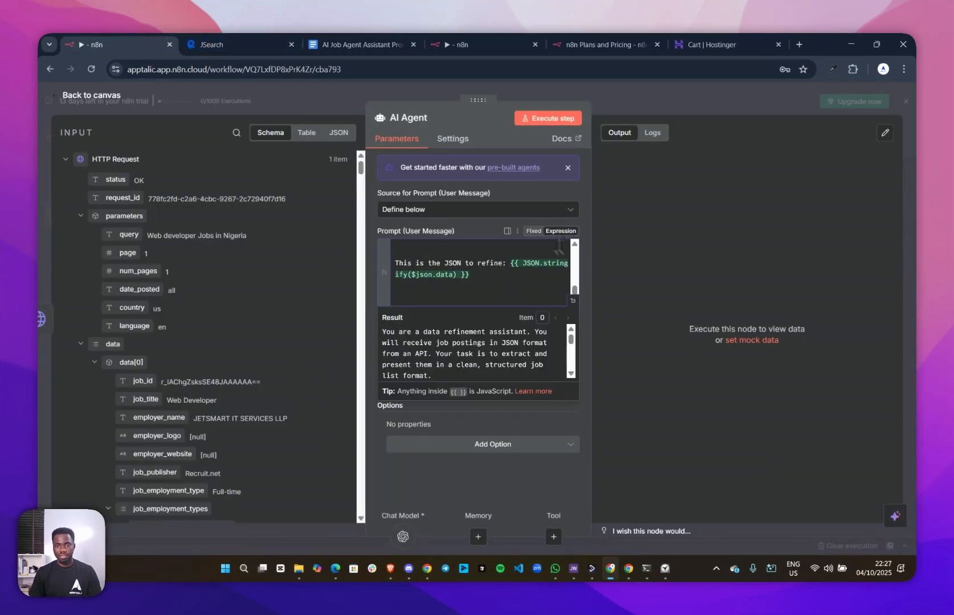
Try replacing the expression after "This is the JSON to refine:" with the HTTP Request's data field, {{ $json.data }}, and execute the AI Agent.
left_click(571, 301)
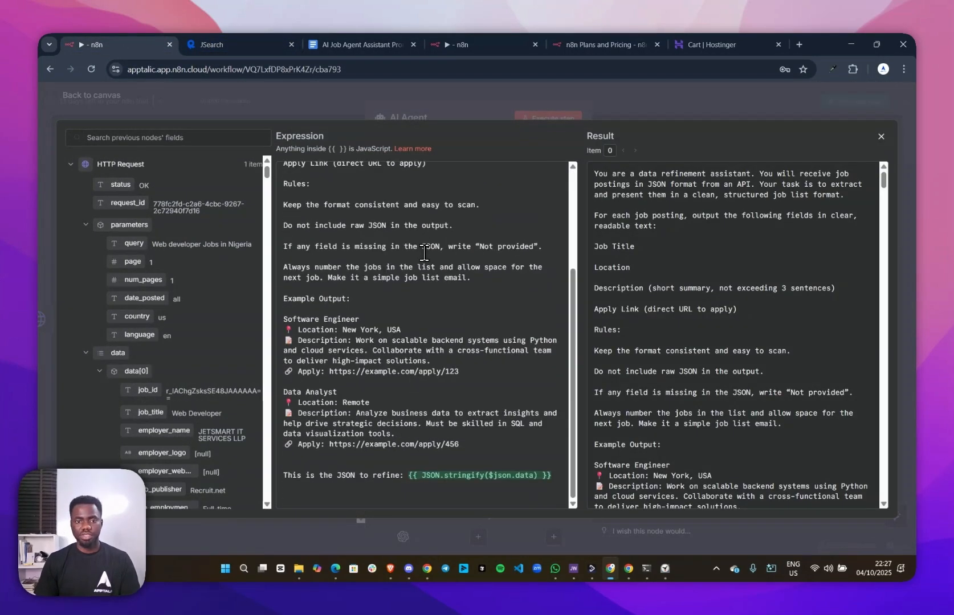
scroll(428, 256, "up", 3)
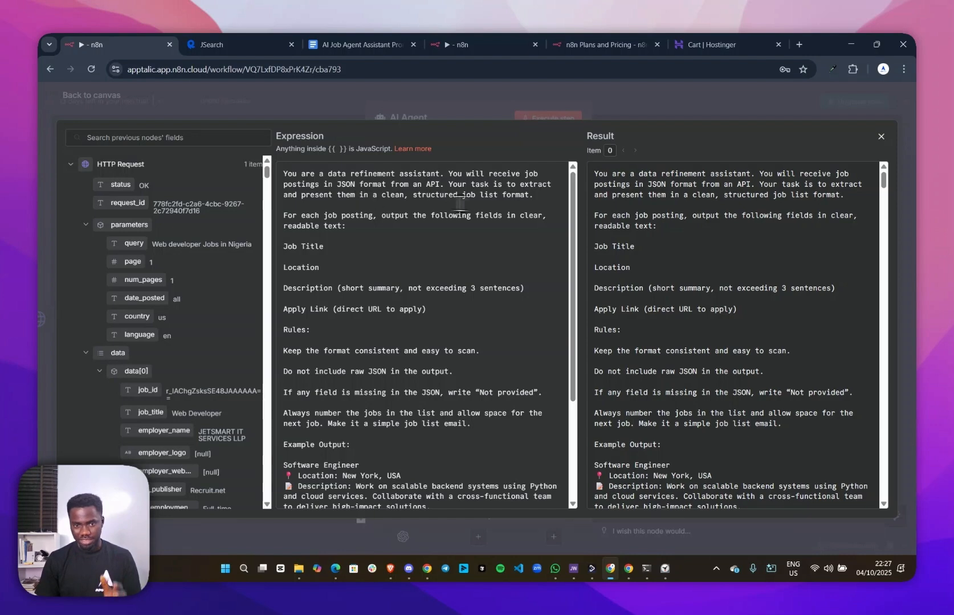
scroll(354, 242, "down", 3)
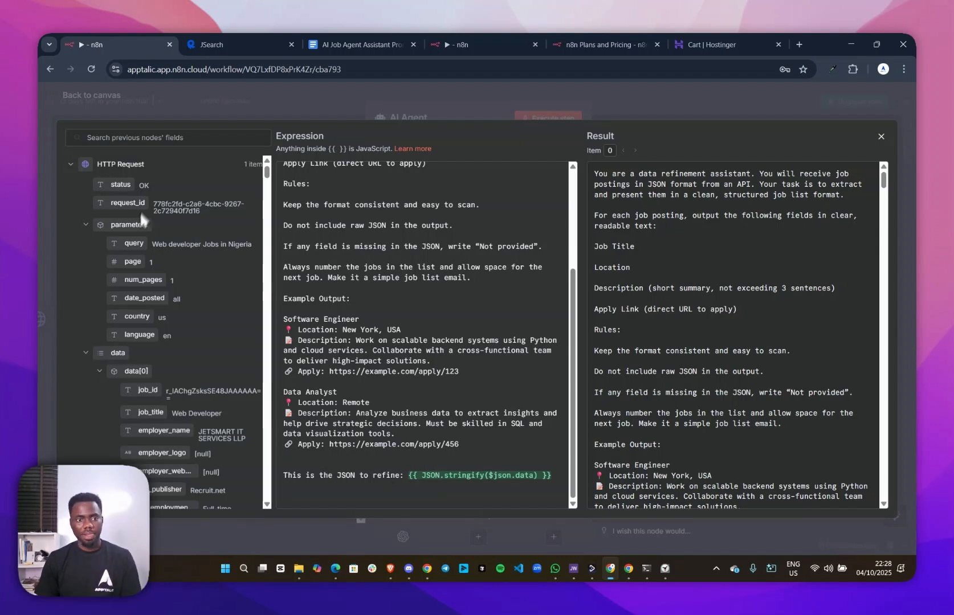
scroll(111, 330, "down", 2)
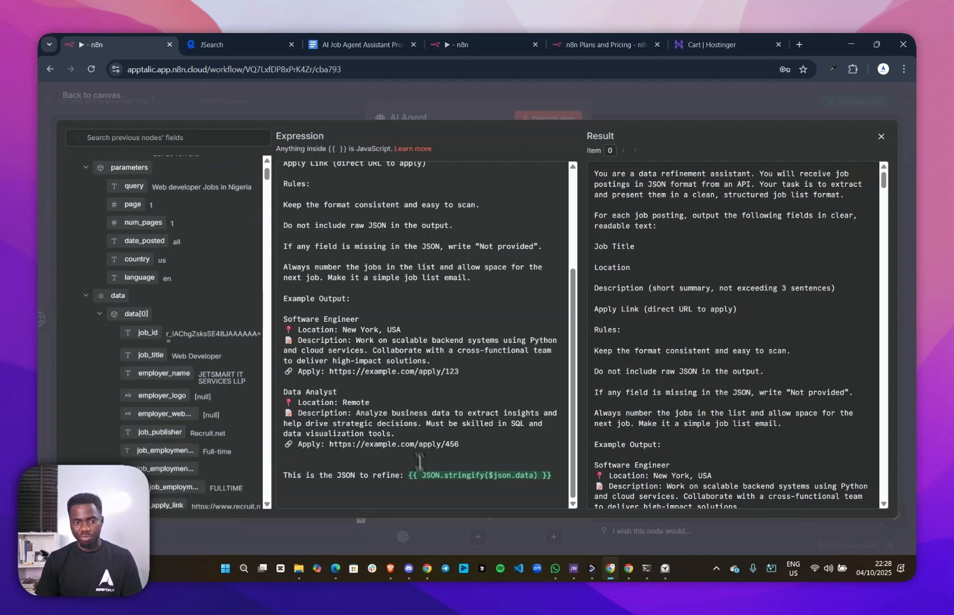
left_click_drag(549, 476, 414, 476)
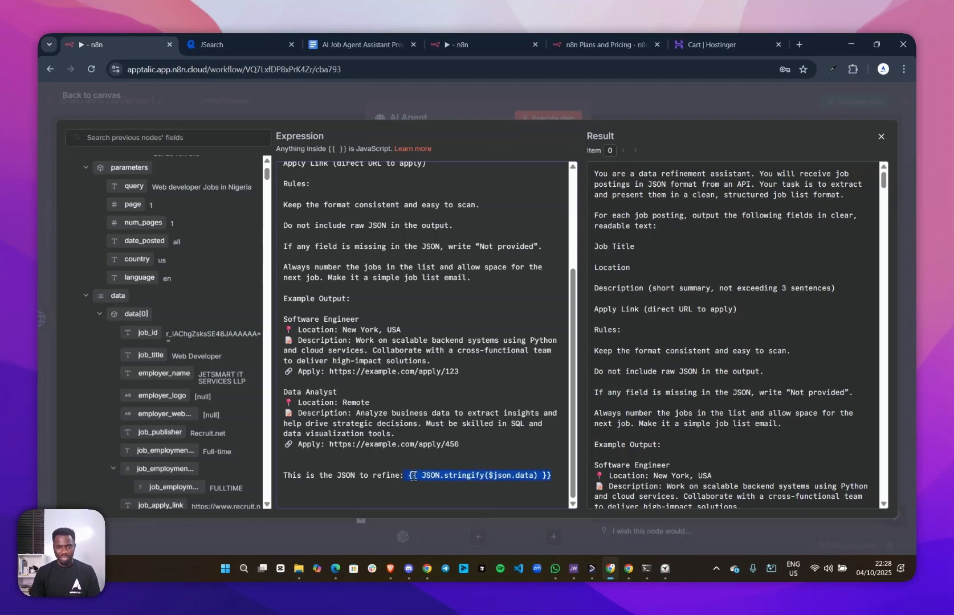
key("BackSpace")
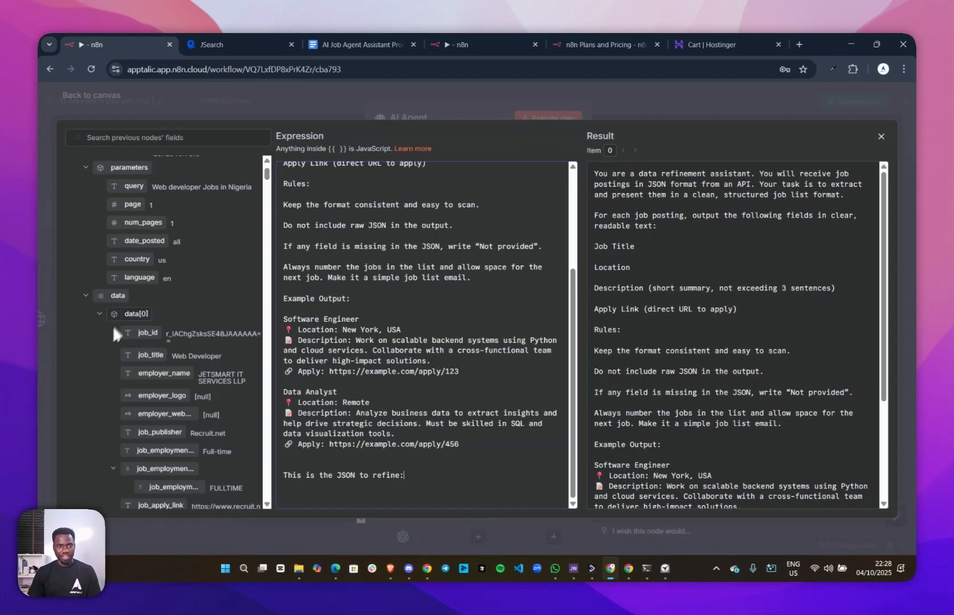
left_click_drag(123, 302, 469, 478)
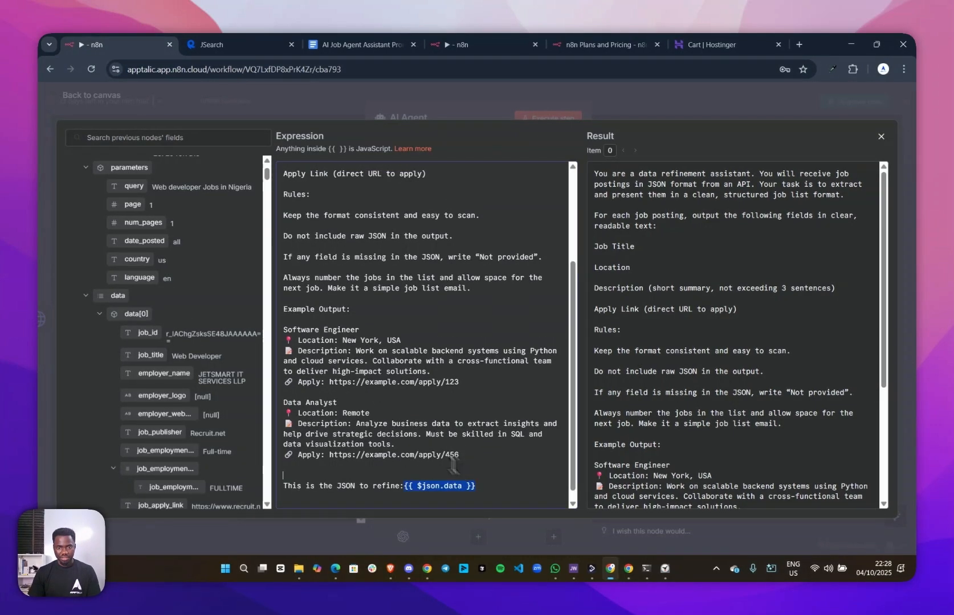
left_click(422, 433)
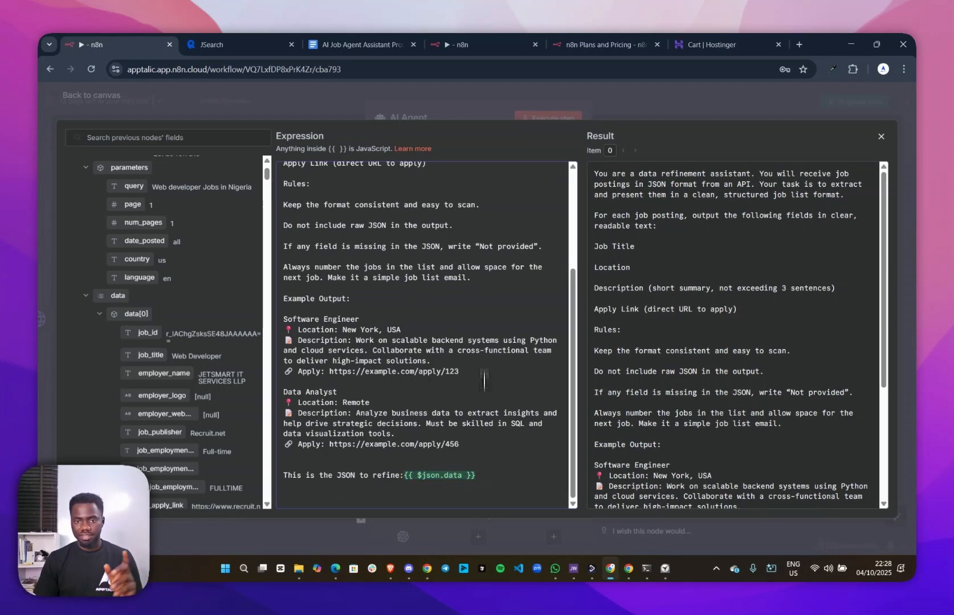
scroll(486, 346, "up", 3)
left_click(639, 102)
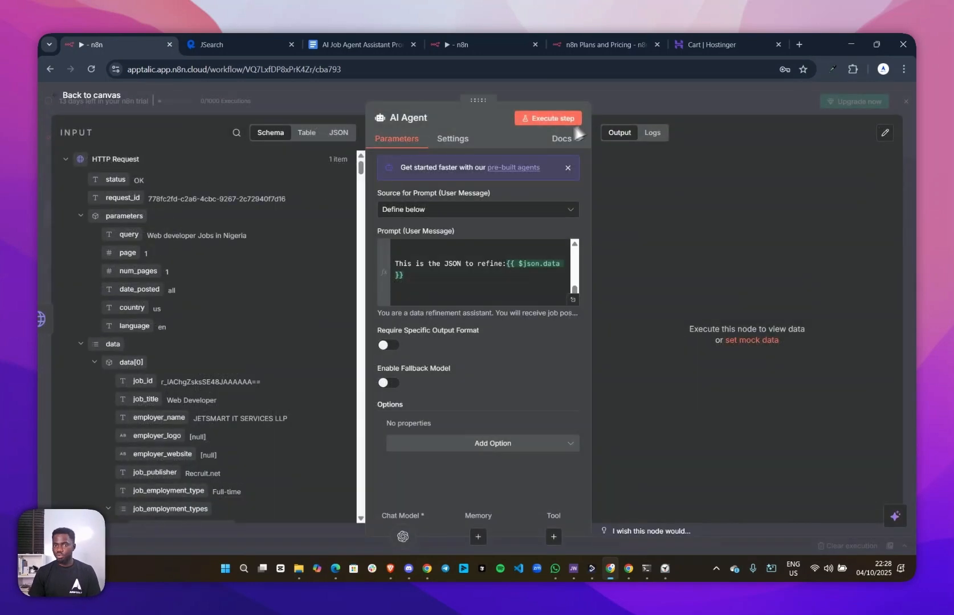
left_click(544, 118)
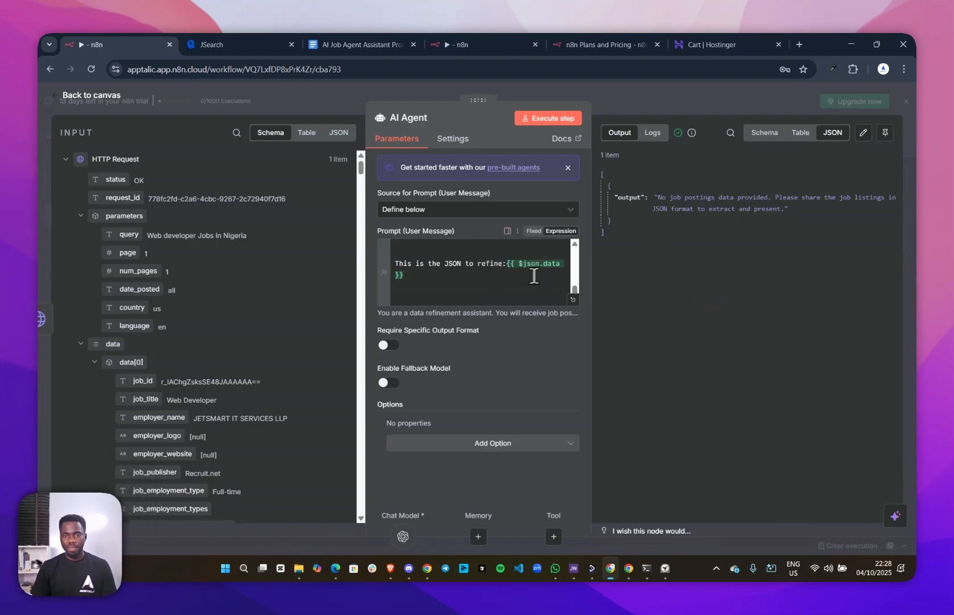
Replace the data expression at the end of the AI Agent's prompt with {{ JSON.stringify($json.data) }}.
left_click(492, 284)
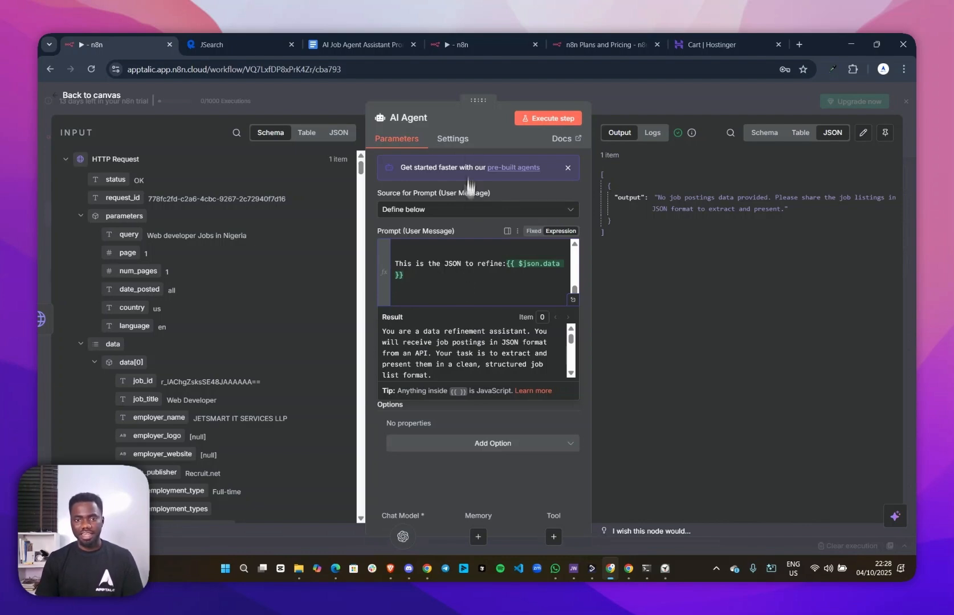
left_click(573, 299)
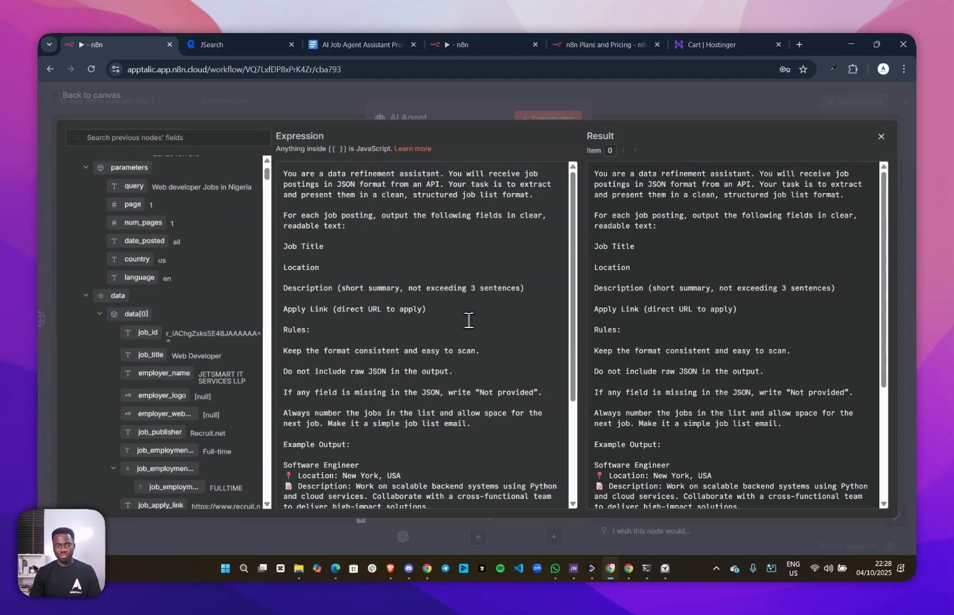
scroll(462, 322, "down", 3)
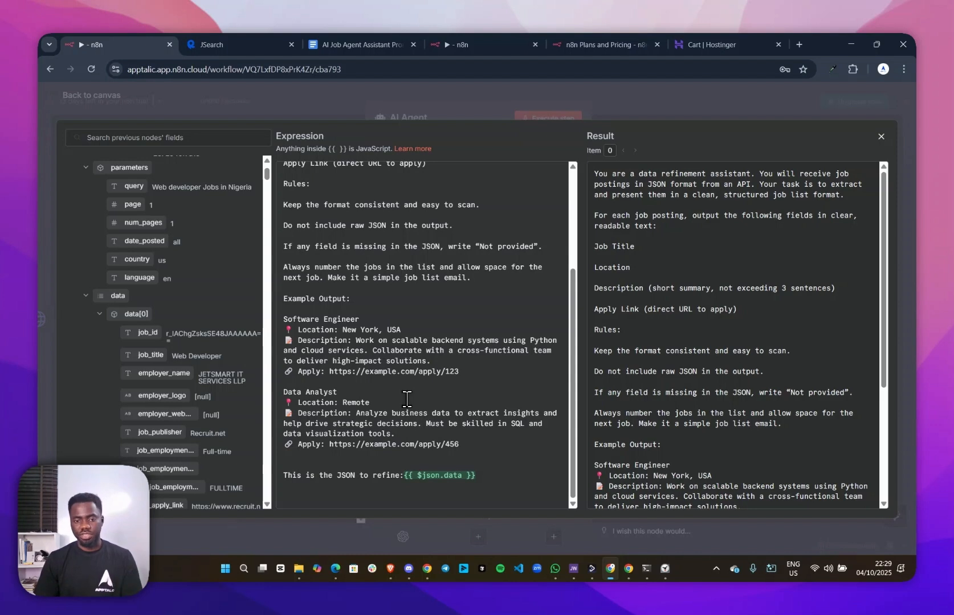
left_click(431, 515)
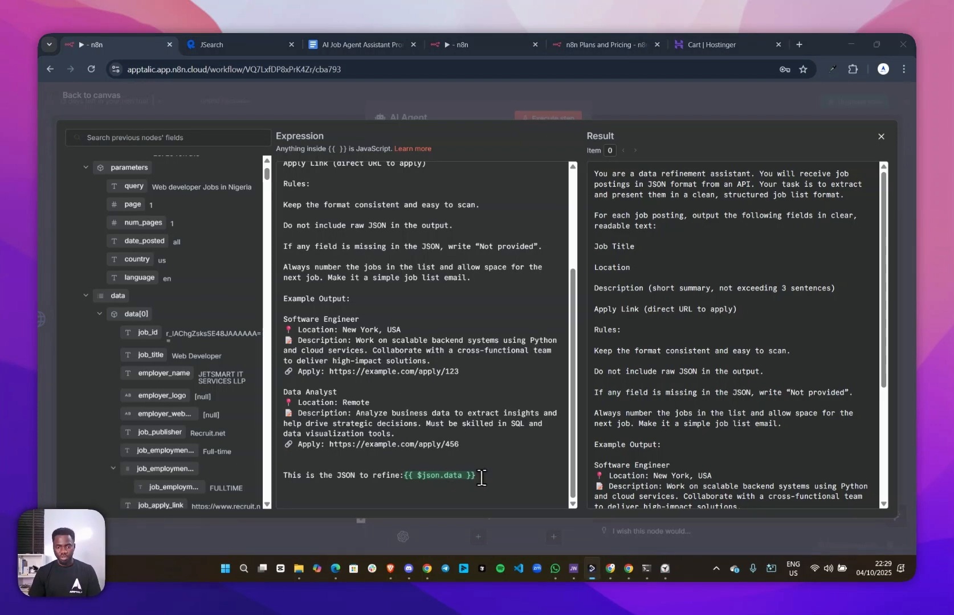
left_click_drag(481, 478, 417, 475)
key("BackSpace")
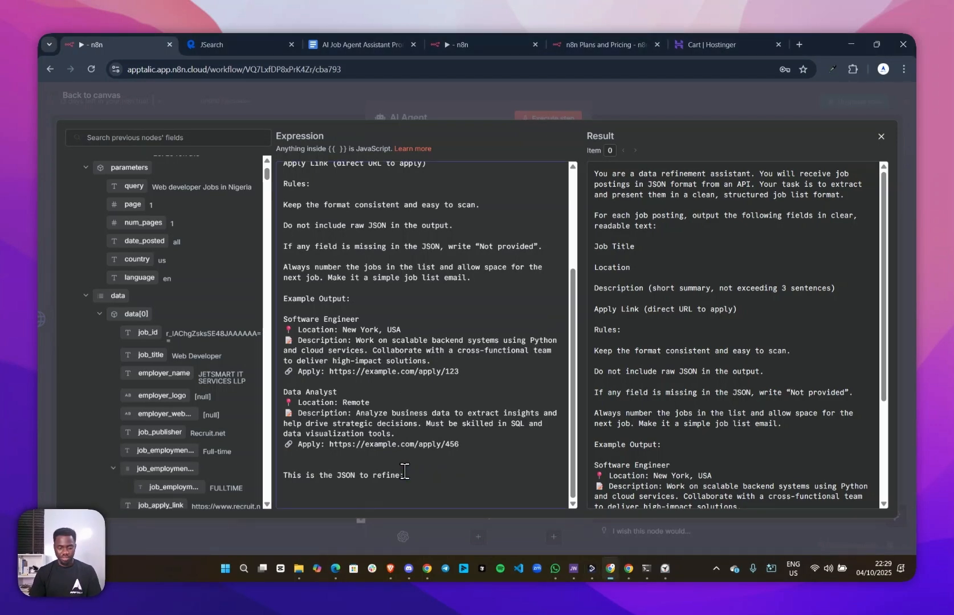
type("{{ JSON.stringify($json.data) }}")
scroll(450, 438, "down", 1)
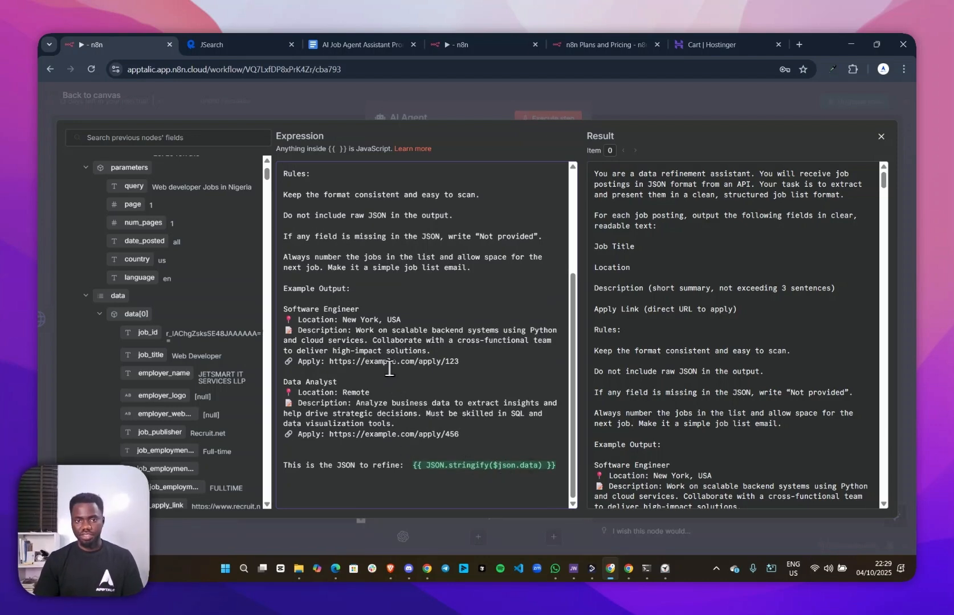
scroll(456, 456, "up", 3)
left_click(623, 112)
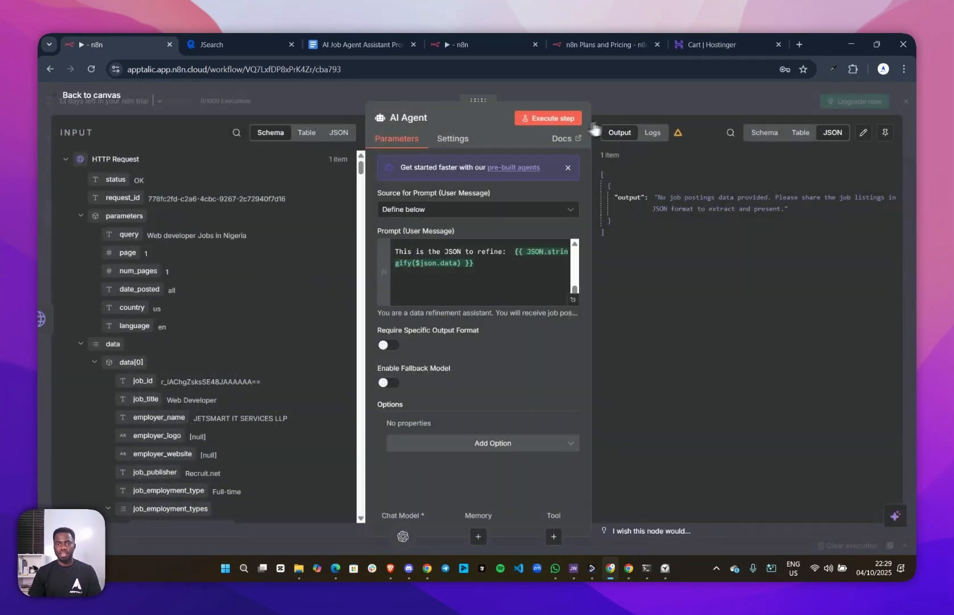
Execute the AI Agent node, review the refined job list and pin its output data for test executions.
left_click(547, 117)
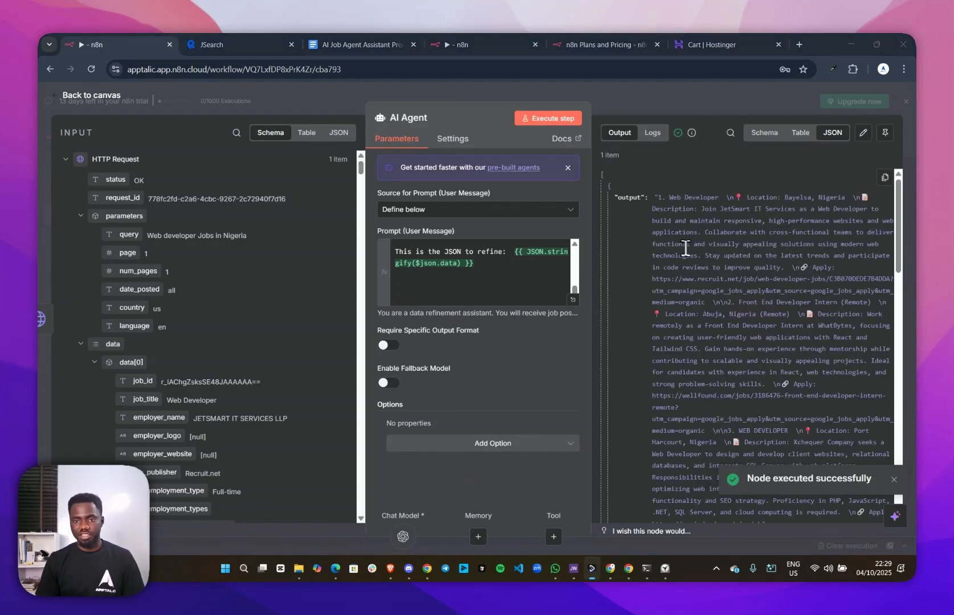
scroll(682, 251, "down", 1)
scroll(682, 251, "up", 1)
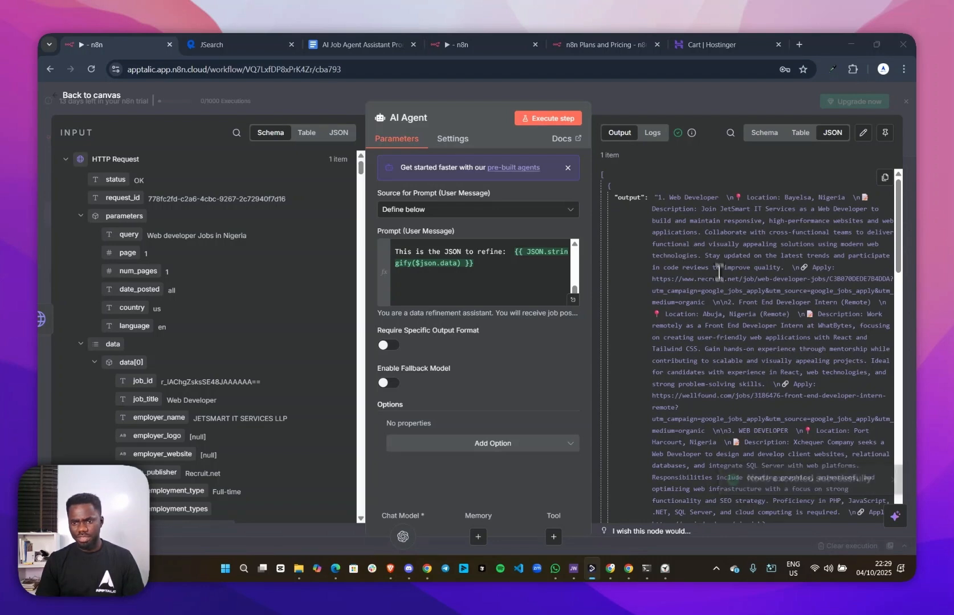
scroll(683, 289, "down", 10)
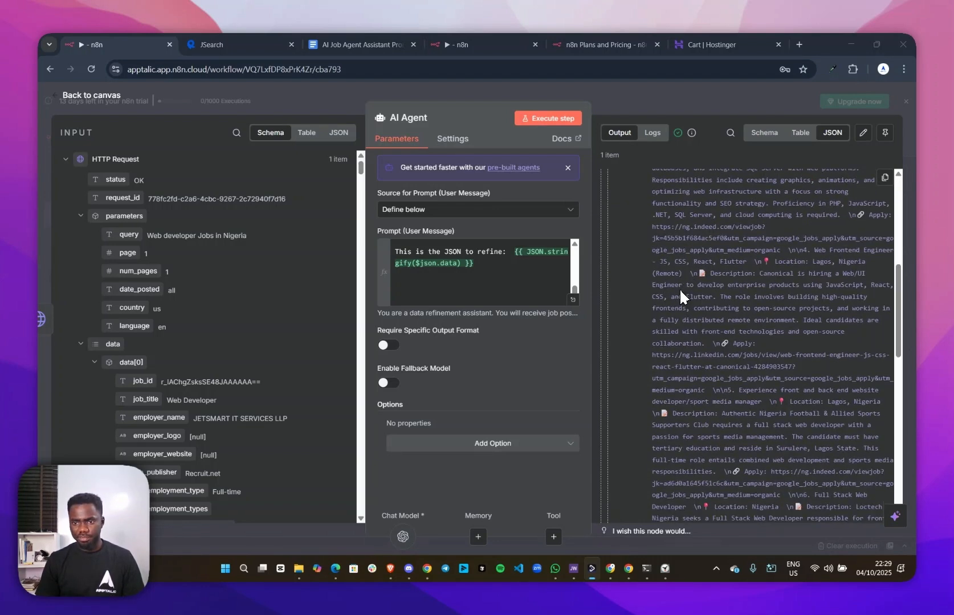
scroll(679, 291, "down", 6)
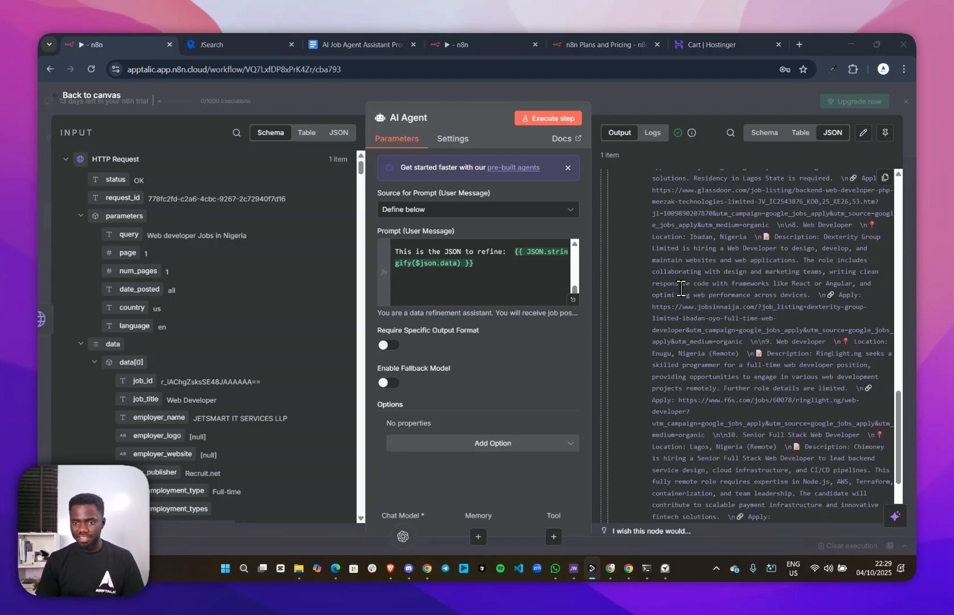
scroll(681, 290, "up", 15)
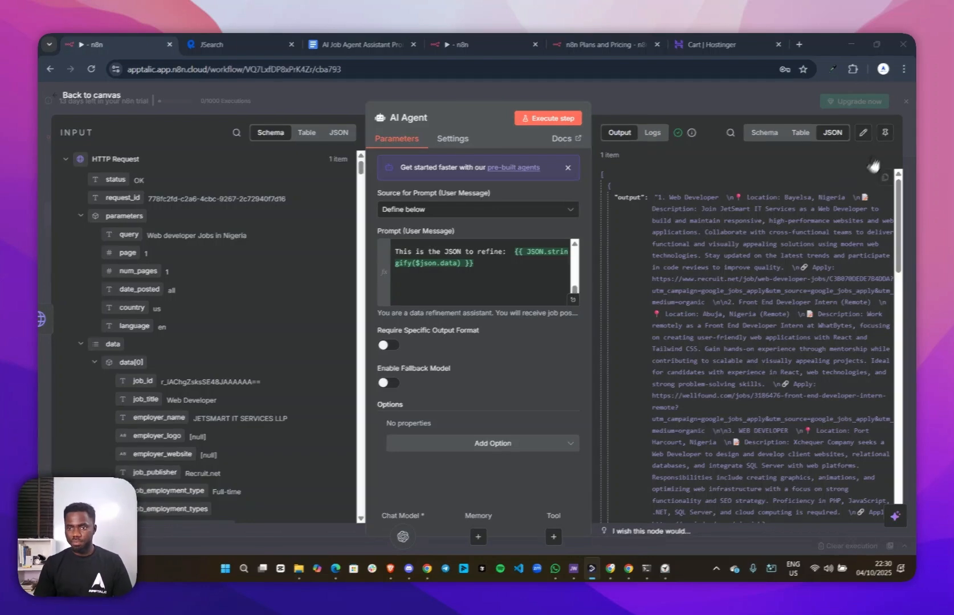
left_click(885, 132)
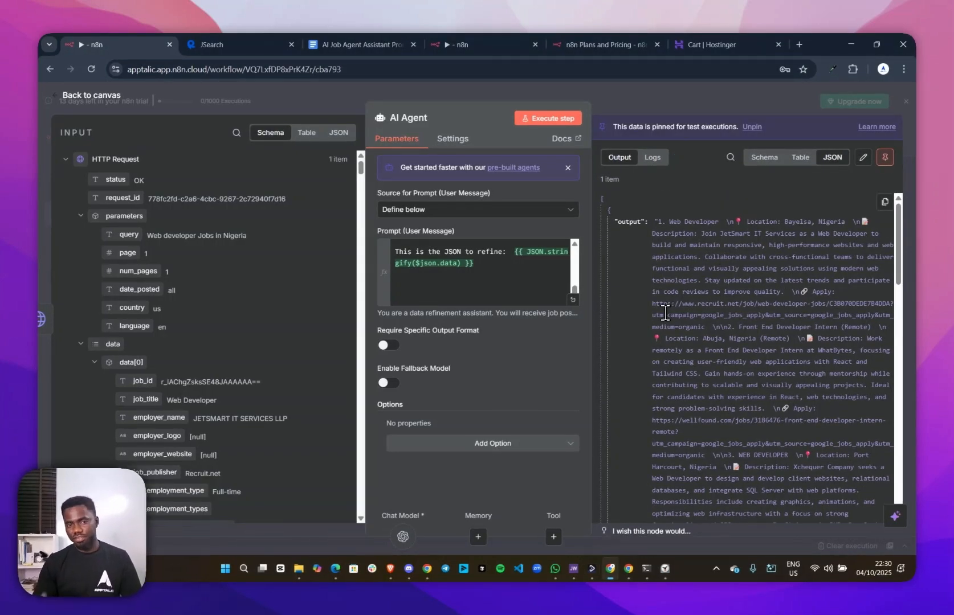